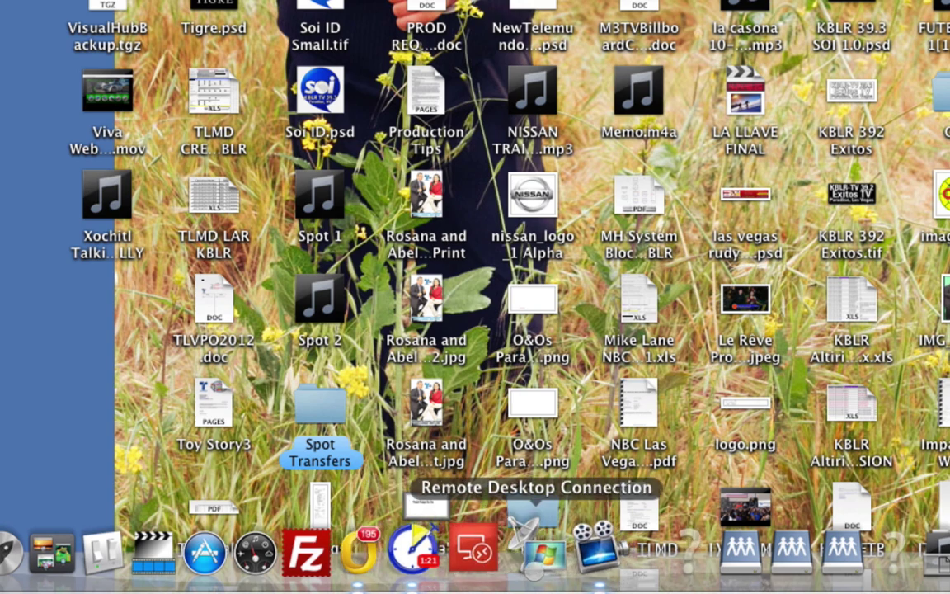
# Launch Remote Desktop Connection and look through its list of recent connections.
pyautogui.click(545, 567)
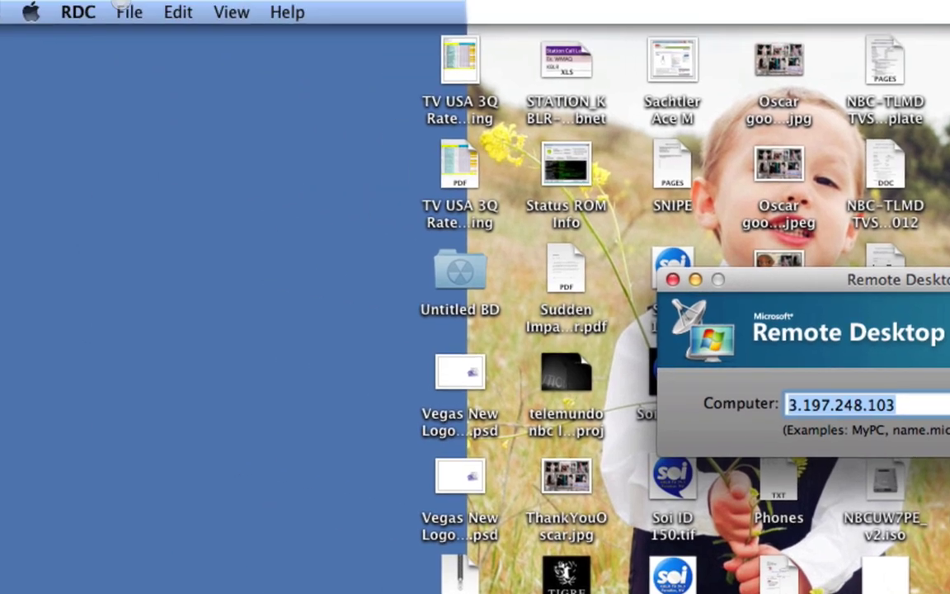
pyautogui.click(123, 10)
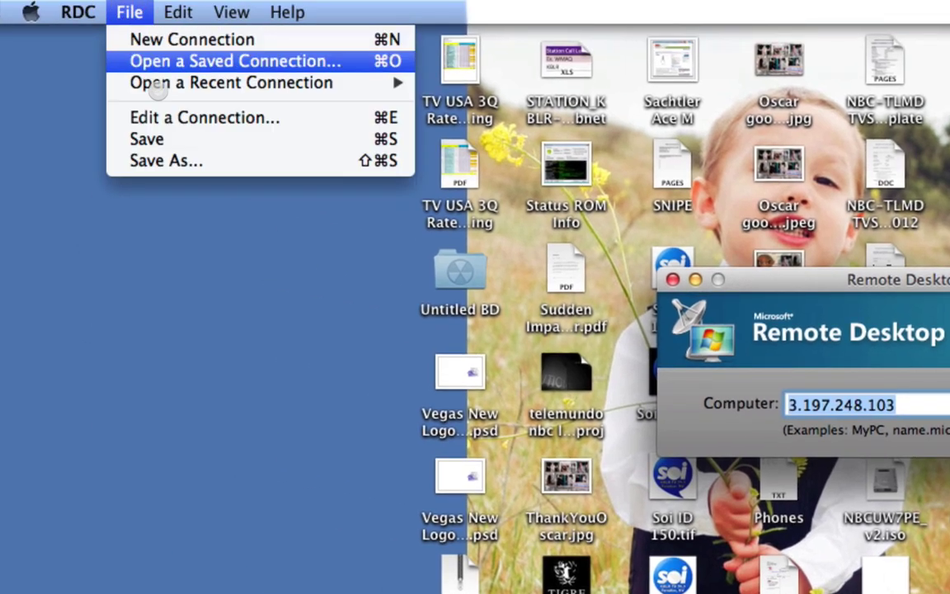
pyautogui.moveTo(165, 93)
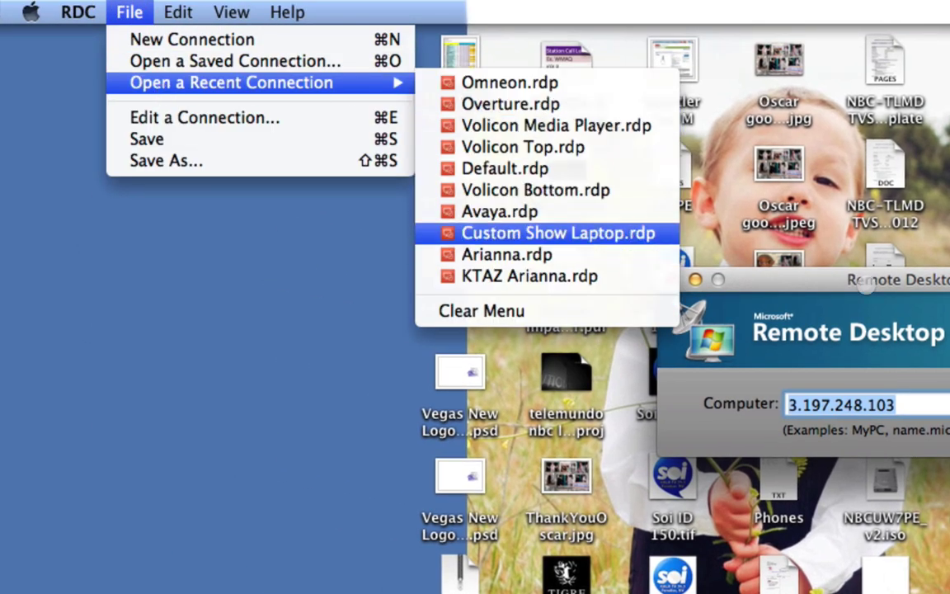
pyautogui.press('Escape')
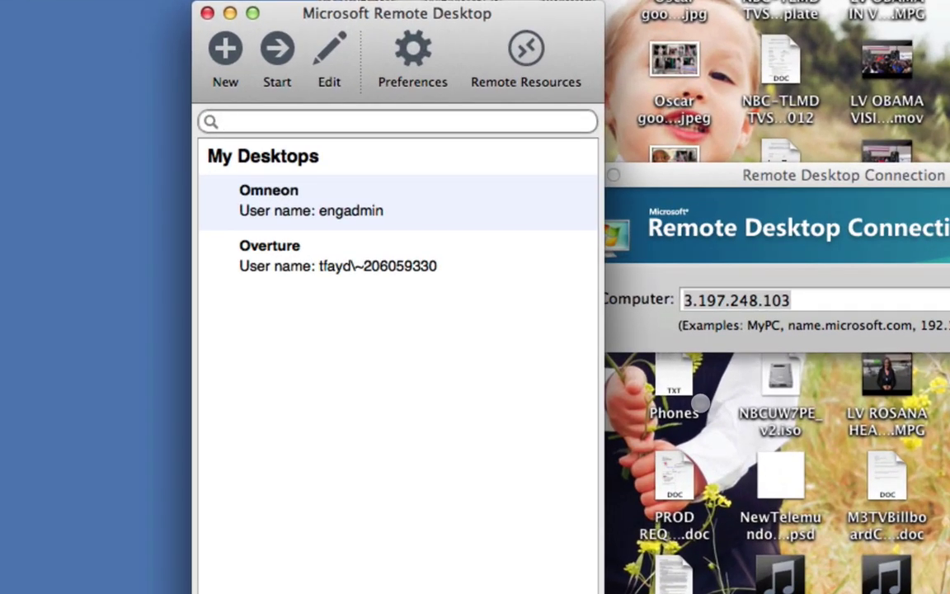
# Start the saved Omneon session in Microsoft Remote Desktop and accept the authorized-access notice.
pyautogui.moveTo(470, 13); pyautogui.dragTo(693, 93)
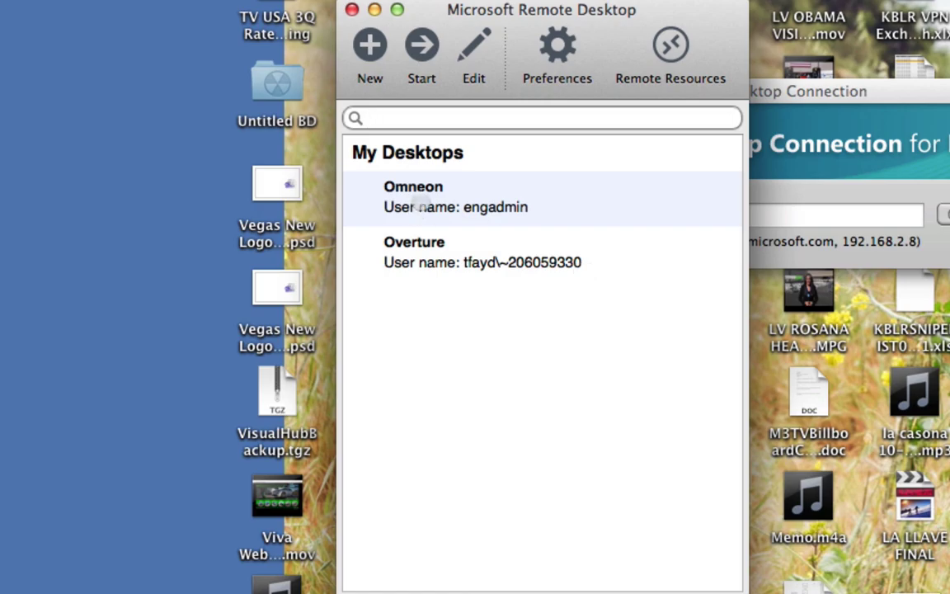
pyautogui.doubleClick(420, 201)
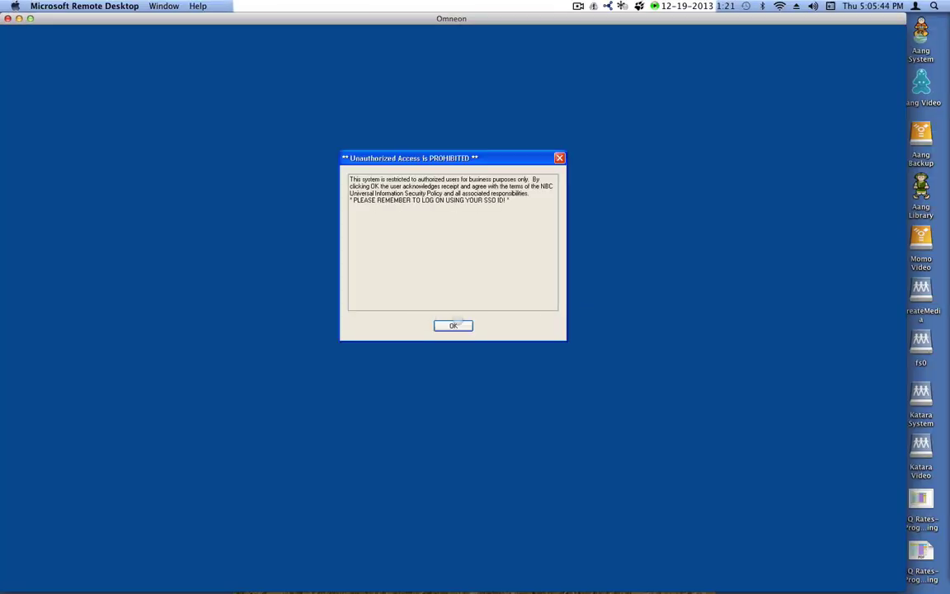
pyautogui.click(459, 323)
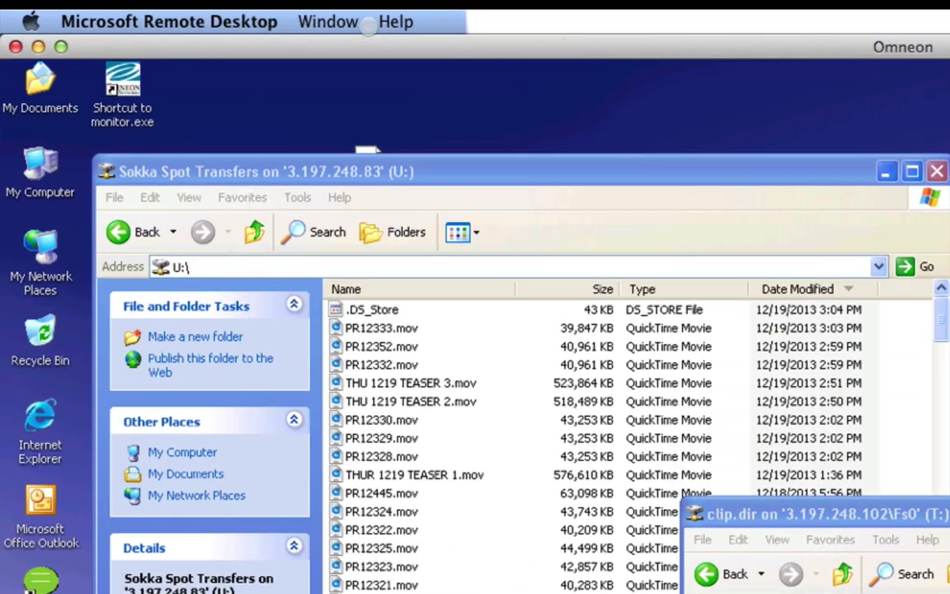
# Switch the Omneon session to full screen and back to windowed view.
pyautogui.click(167, 6)
pyautogui.click(334, 48)
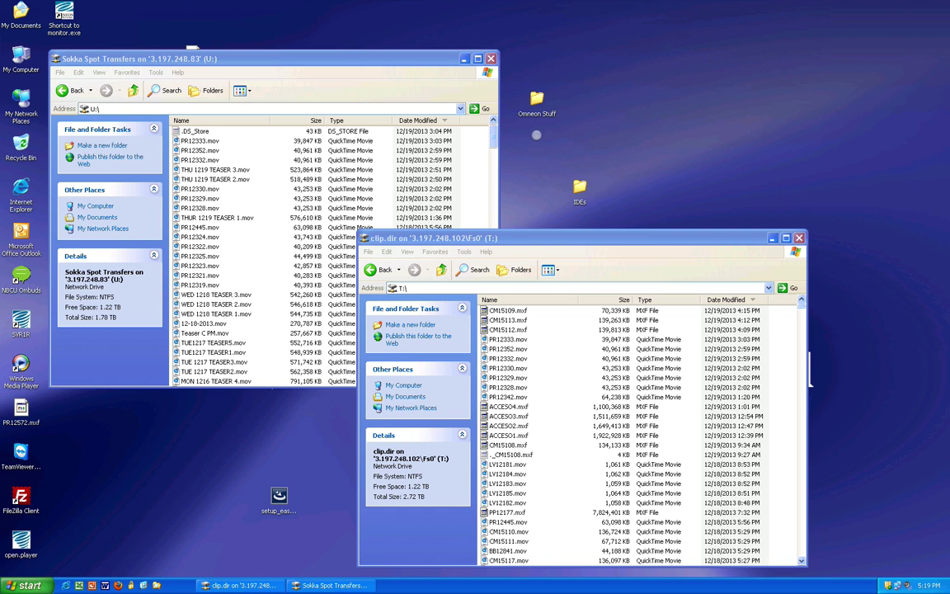
pyautogui.moveTo(225, 3)
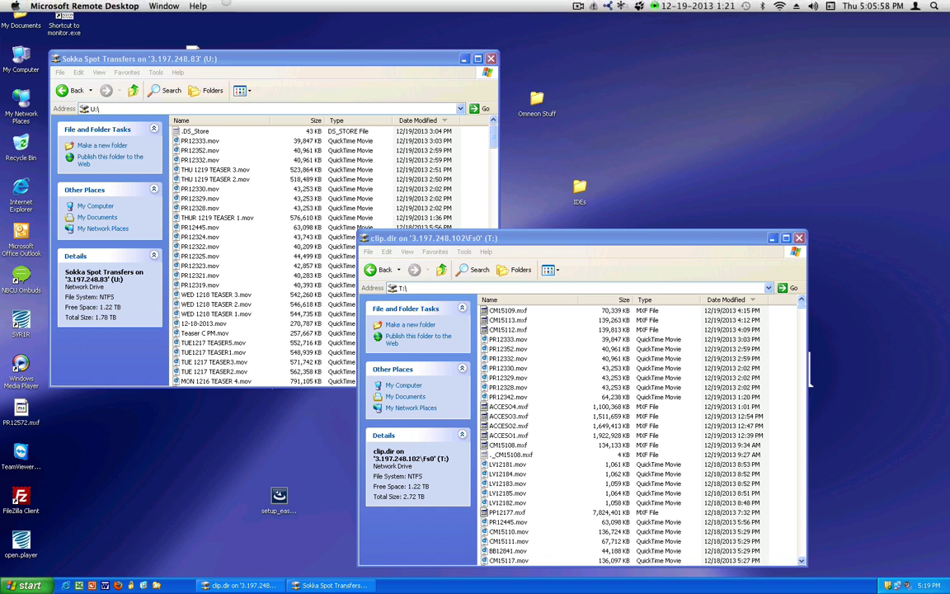
pyautogui.click(164, 5)
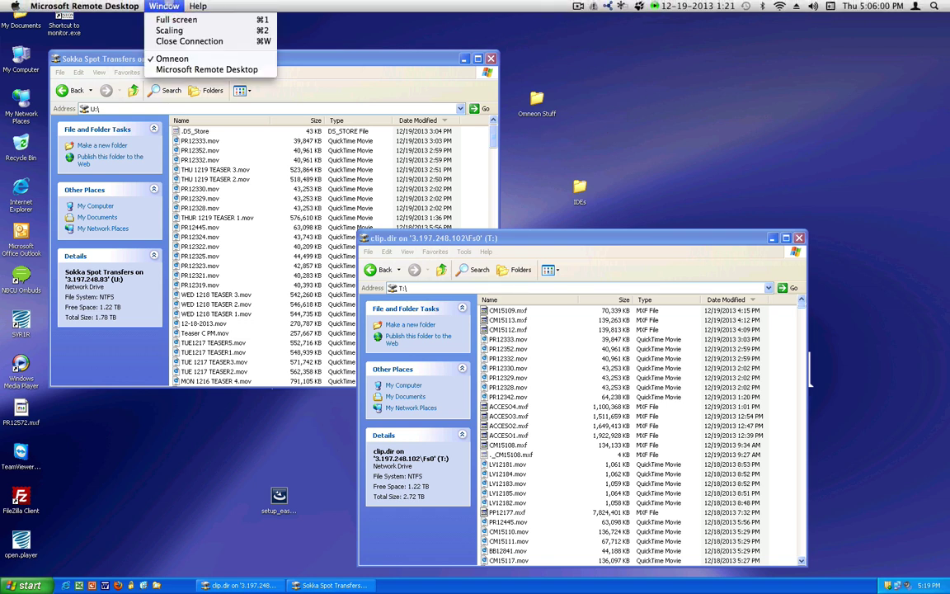
pyautogui.click(176, 19)
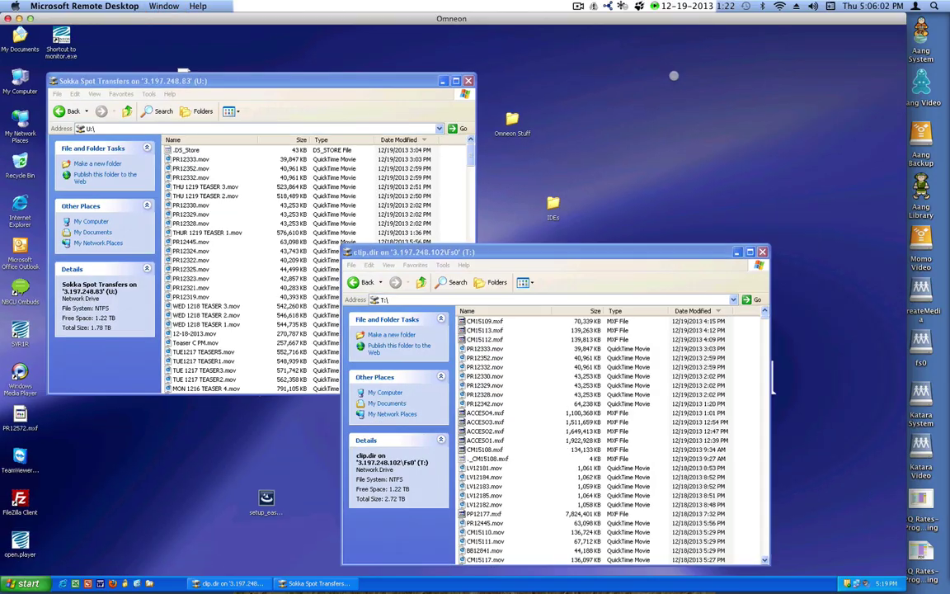
# Close the Omneon session and start the Overture session, accepting its access notice.
pyautogui.click(7, 18)
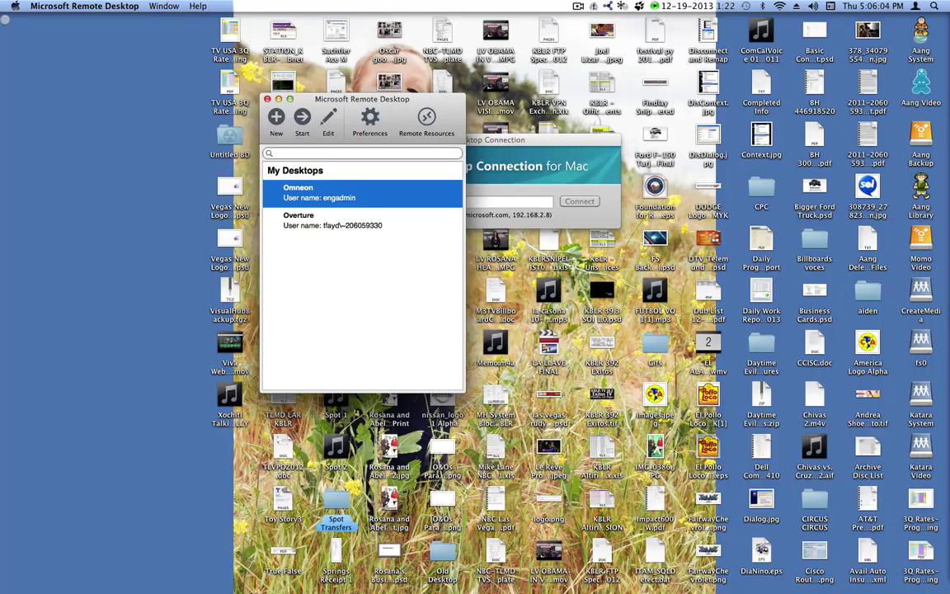
pyautogui.doubleClick(329, 219)
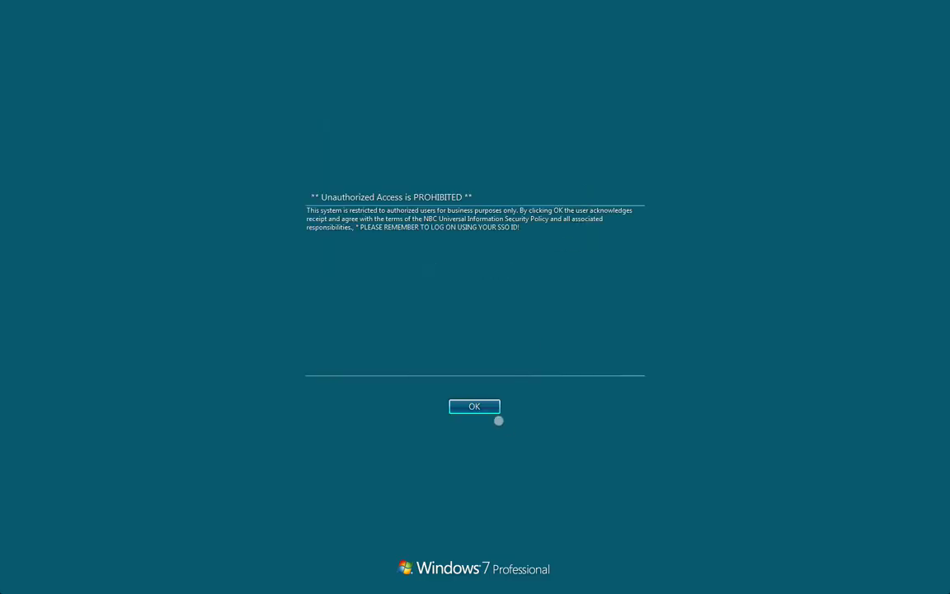
pyautogui.click(474, 406)
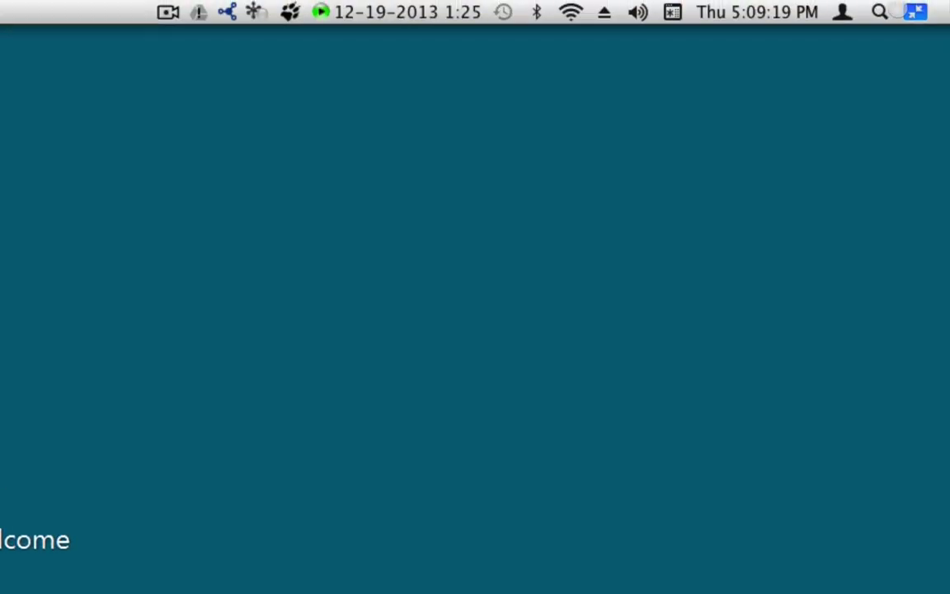
# Take the Overture session out of full screen and scale its content to fit the window.
pyautogui.click(916, 11)
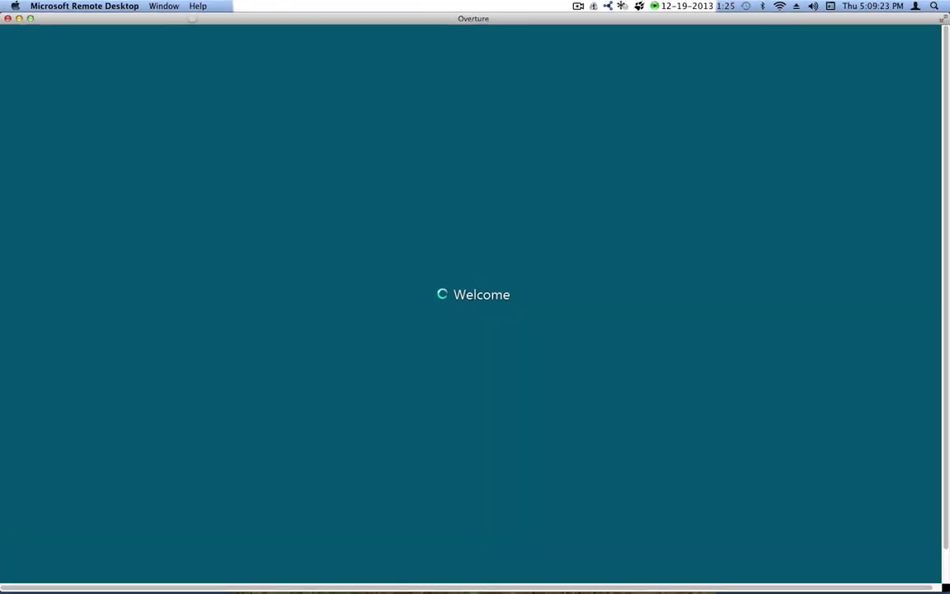
pyautogui.click(157, 6)
pyautogui.click(158, 31)
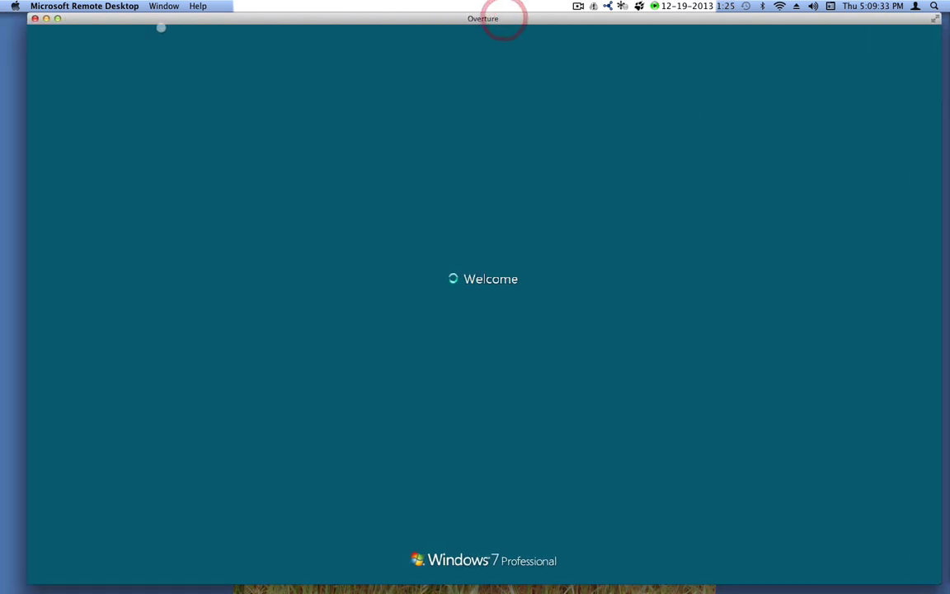
# Close the Overture session and open the saved Omneon connection for editing.
pyautogui.click(34, 18)
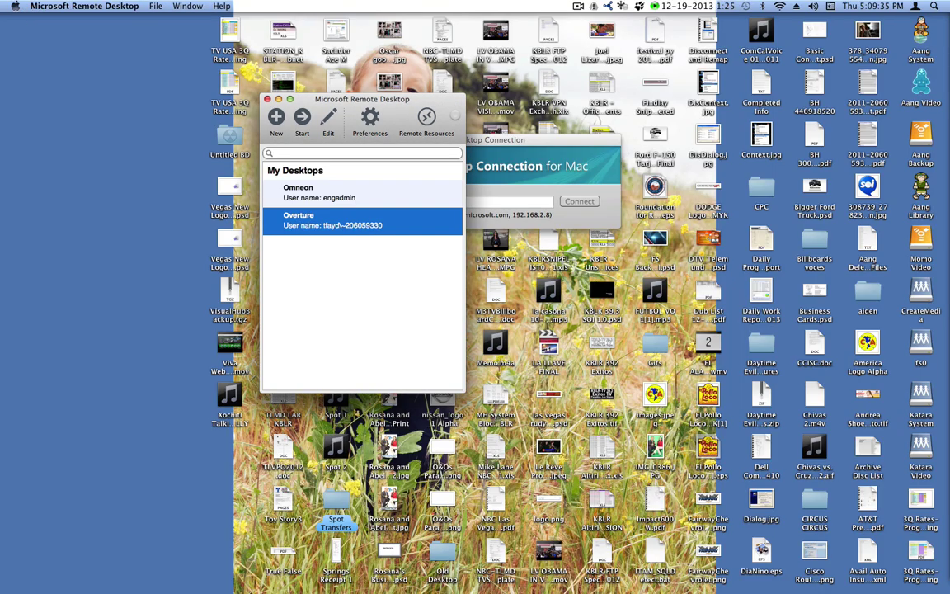
pyautogui.click(403, 198)
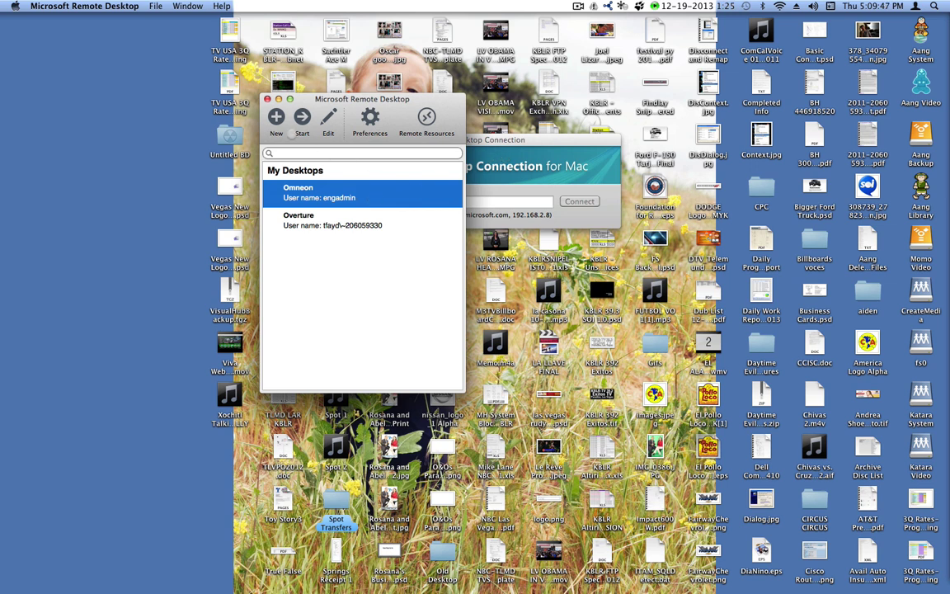
pyautogui.rightClick(367, 191)
pyautogui.click(392, 216)
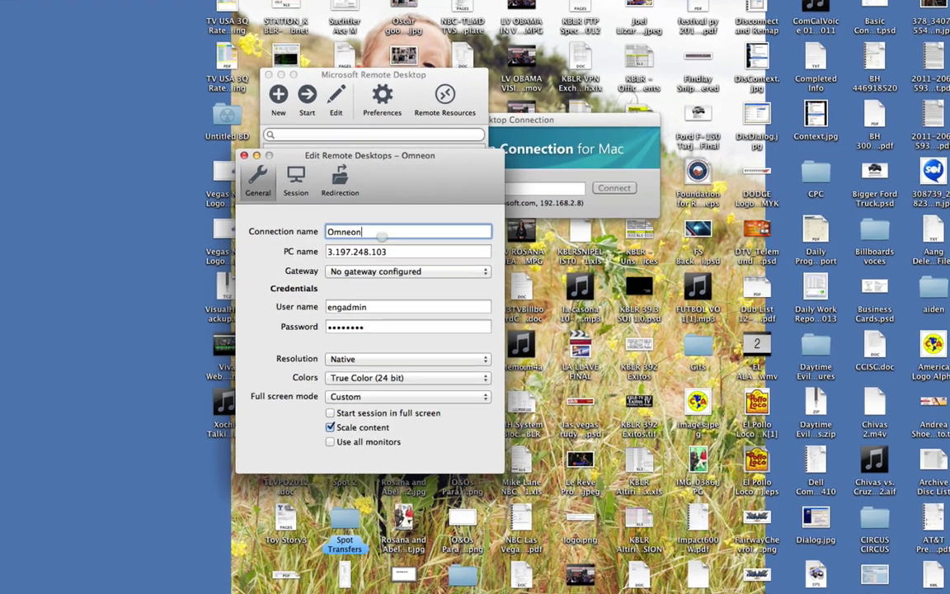
pyautogui.click(394, 241)
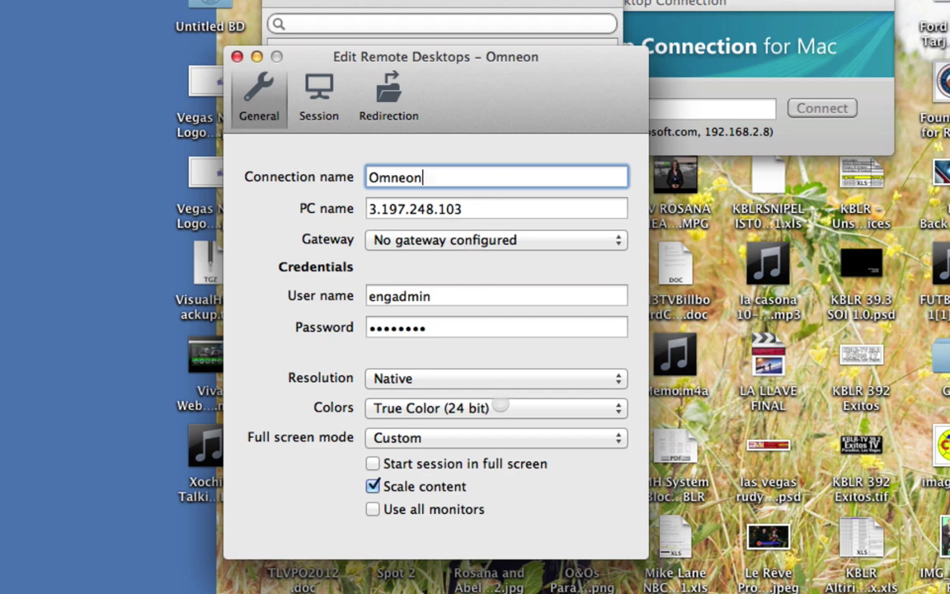
# Review the resolutions offered for the Omneon connection, keeping Native selected.
pyautogui.click(474, 381)
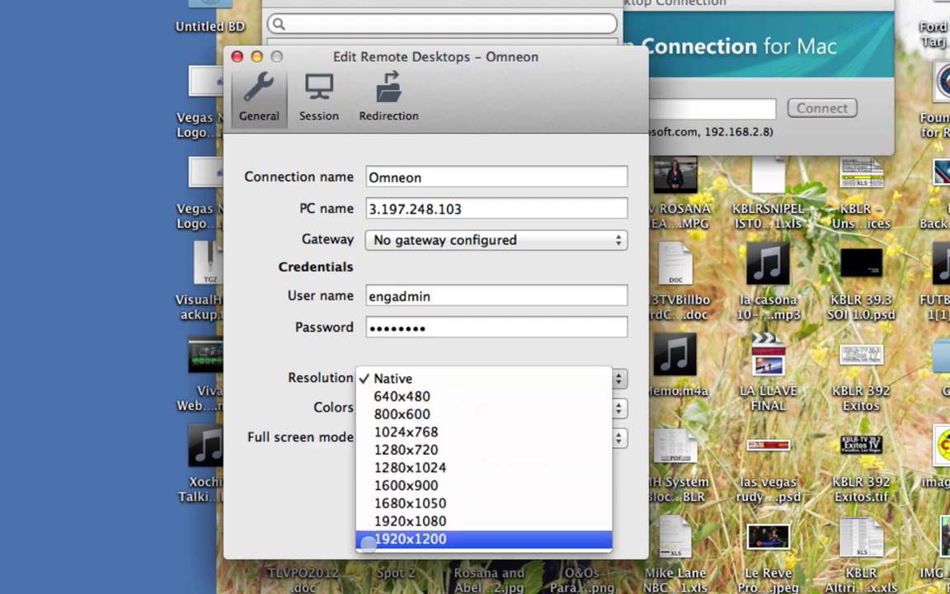
pyautogui.click(455, 342)
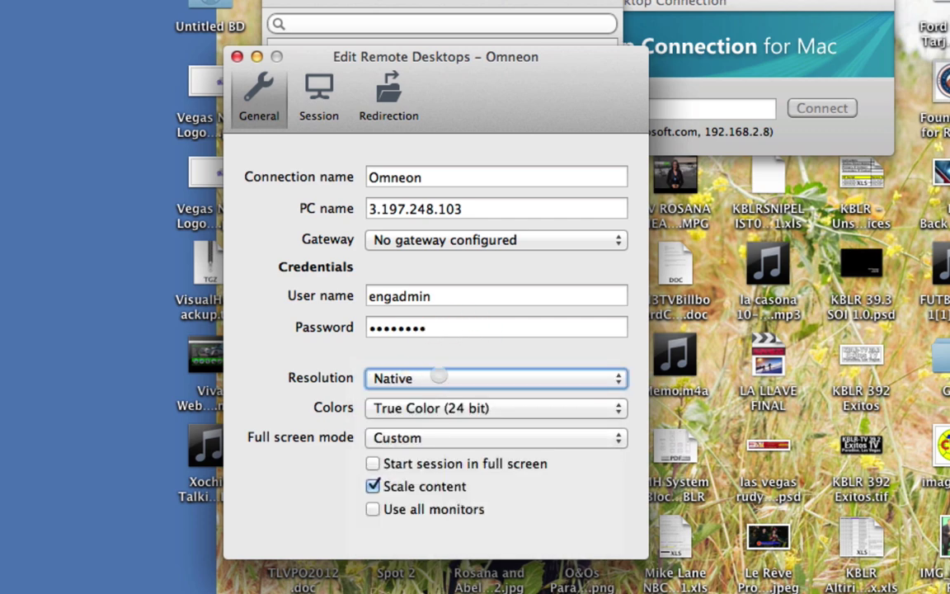
pyautogui.click(438, 377)
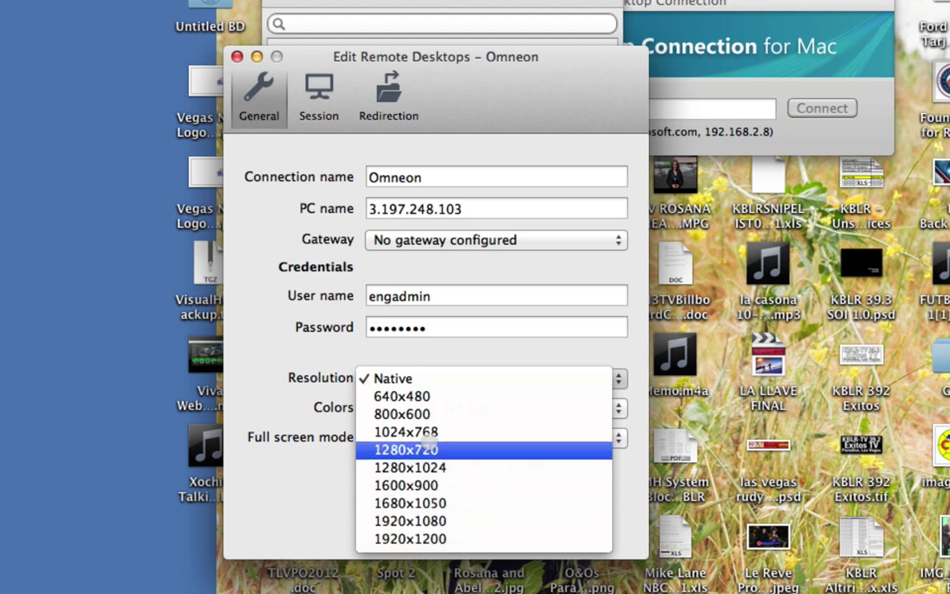
pyautogui.click(430, 347)
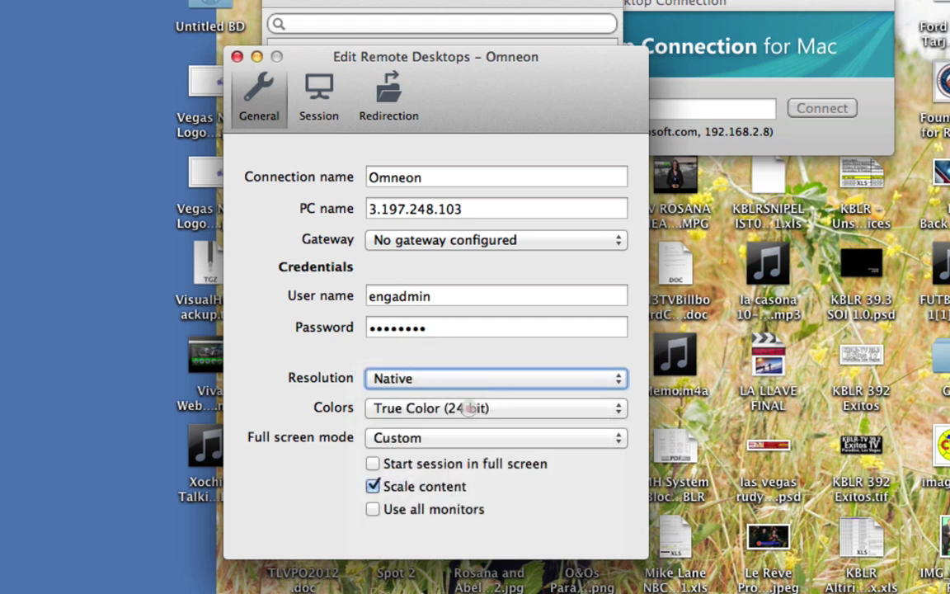
# Try Highest Quality (32 bit) colors for the Omneon connection and restore True Color (24 bit).
pyautogui.click(485, 408)
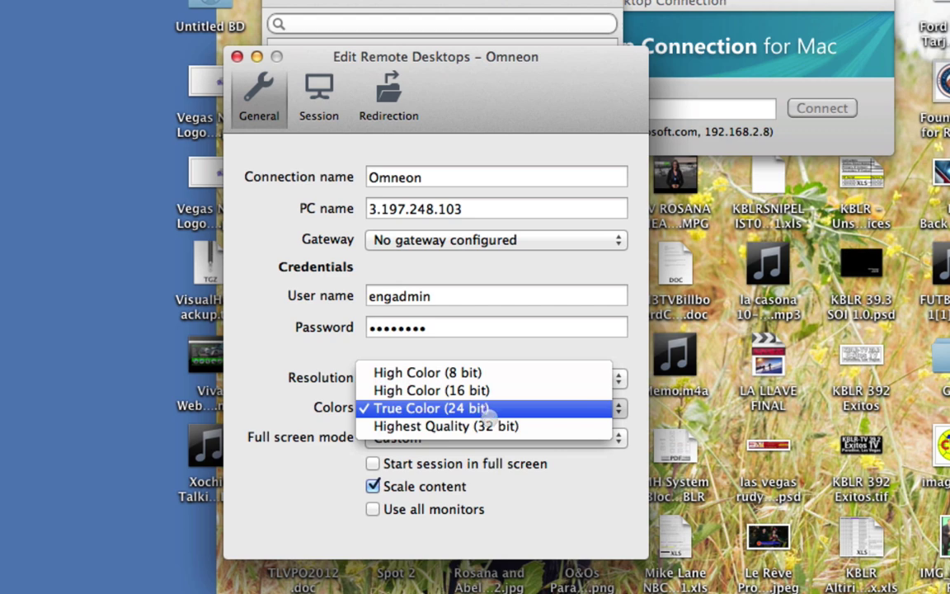
pyautogui.click(486, 426)
pyautogui.click(481, 408)
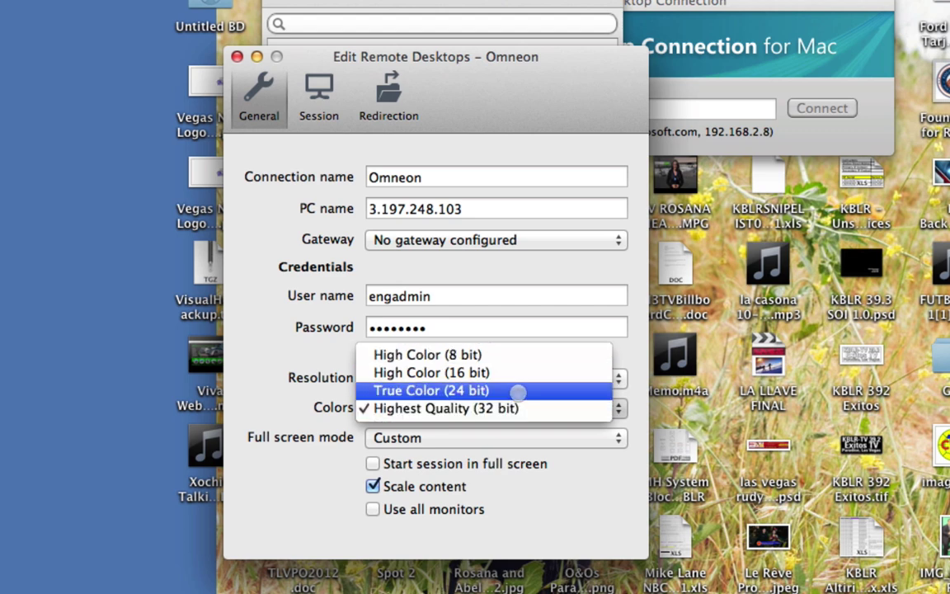
pyautogui.click(516, 391)
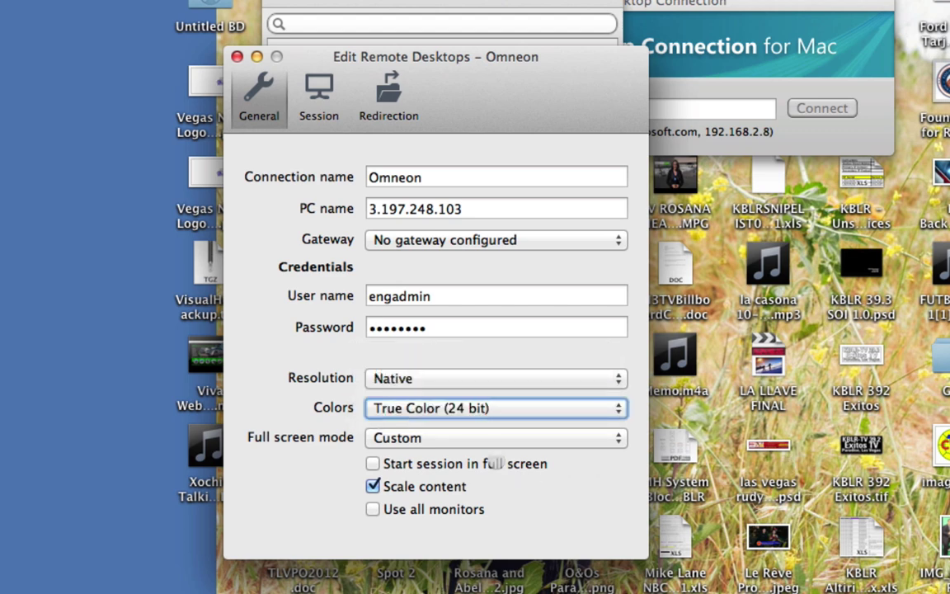
# With full screen mode kept on Custom, enable Start session in full screen and Use all monitors, and toggle Scale content.
pyautogui.click(462, 438)
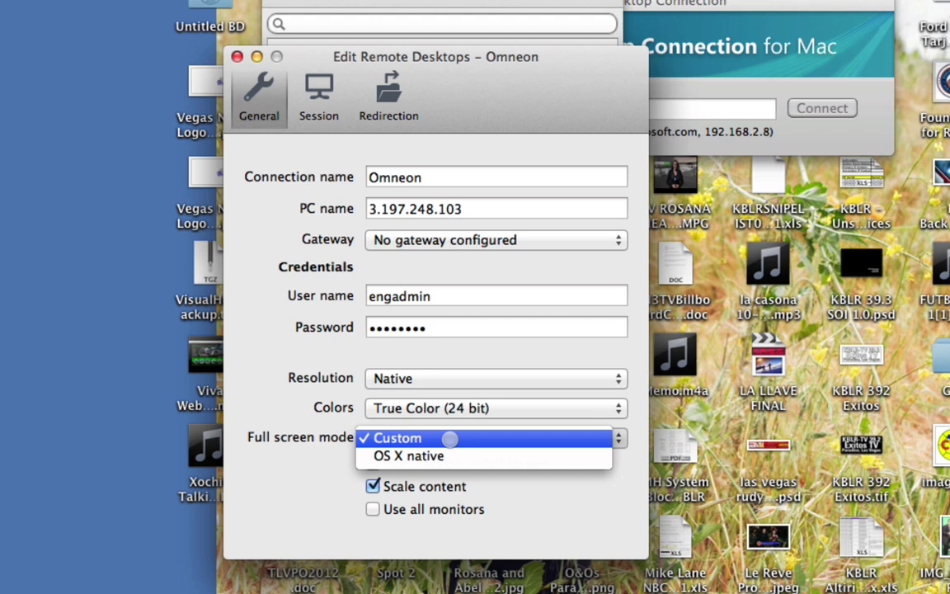
pyautogui.click(449, 439)
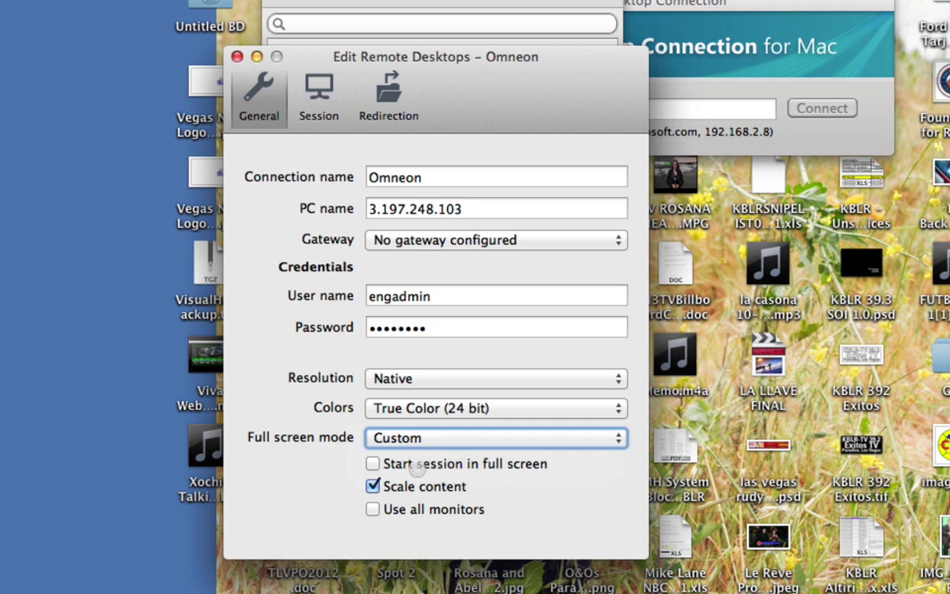
pyautogui.click(372, 463)
pyautogui.click(373, 509)
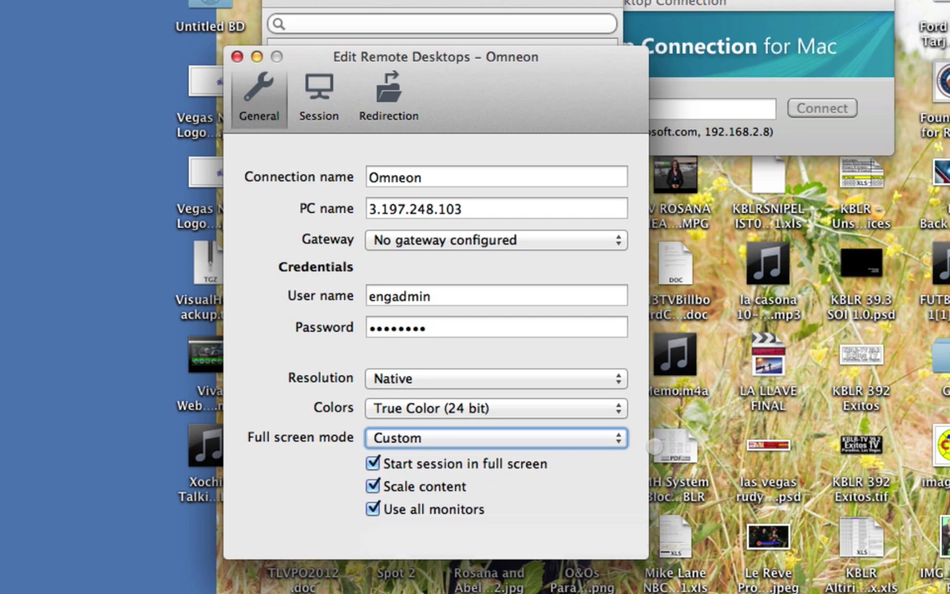
pyautogui.click(373, 486)
# In the Omneon session settings, keep sound on Play on device, enable Forward printing devices and toggle Swap mouse buttons.
pyautogui.click(305, 88)
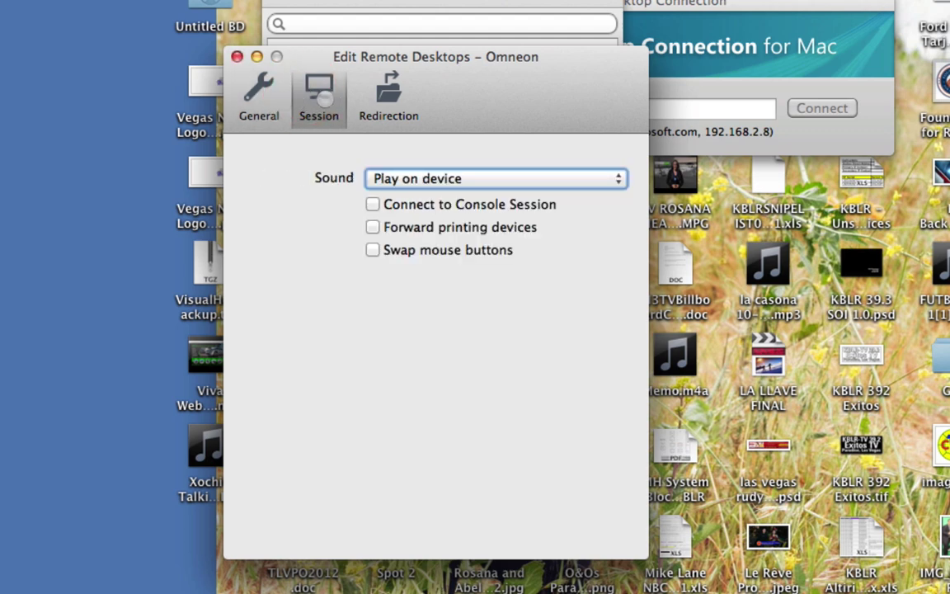
pyautogui.click(462, 179)
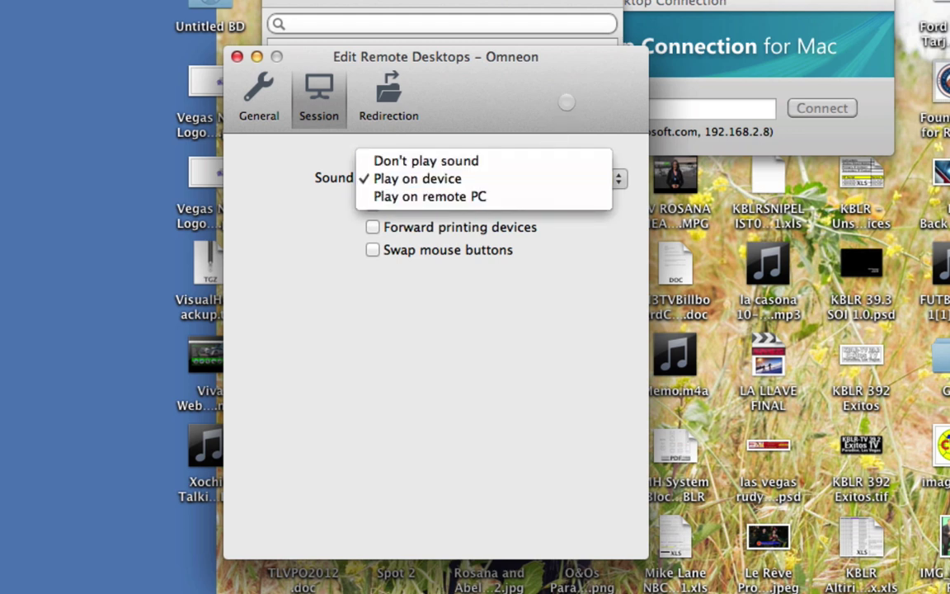
pyautogui.click(510, 92)
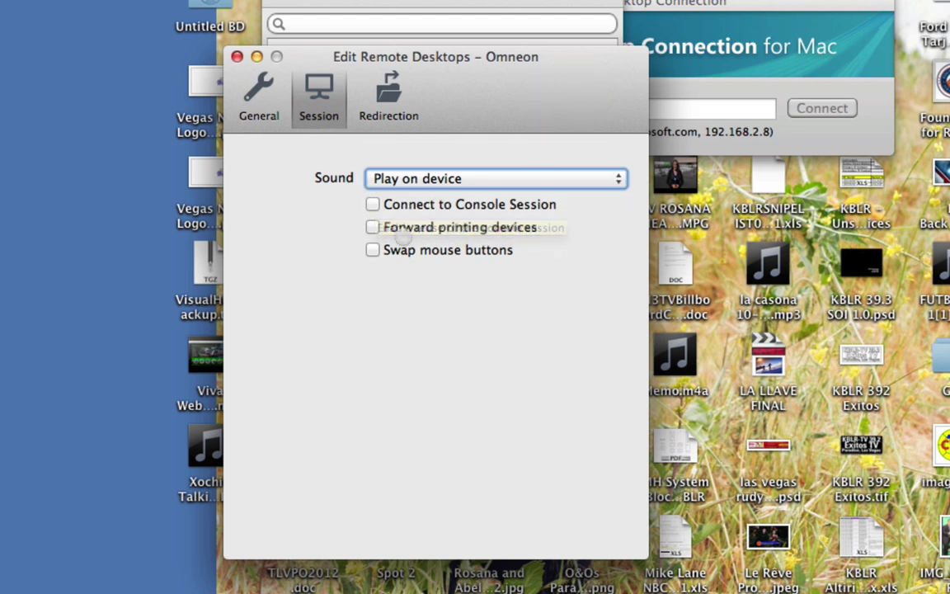
pyautogui.click(373, 227)
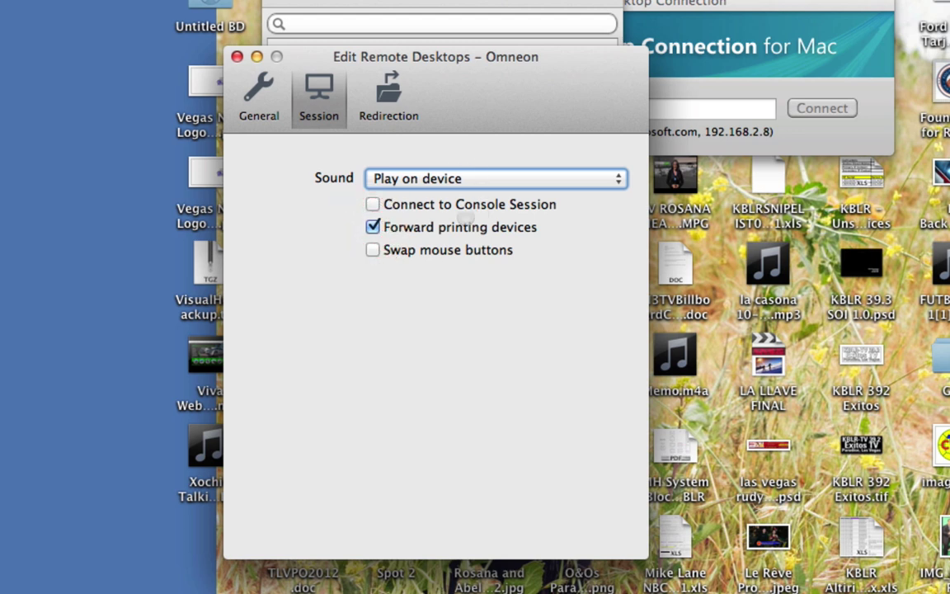
pyautogui.click(373, 250)
# Display the Omneon connection's folder redirection settings.
pyautogui.click(386, 92)
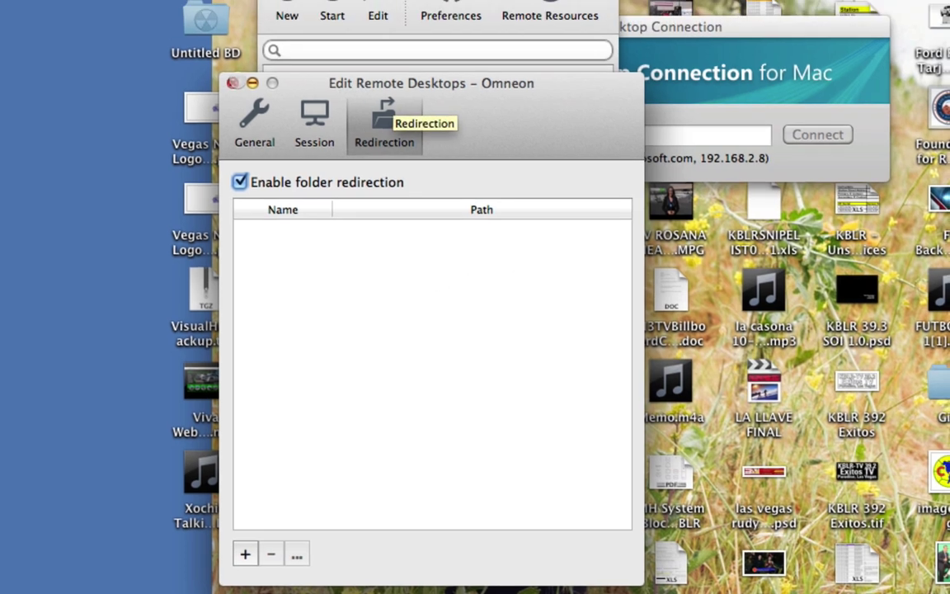
# Start the Omneon remote session and accept the authorized-use notice.
pyautogui.click(237, 56)
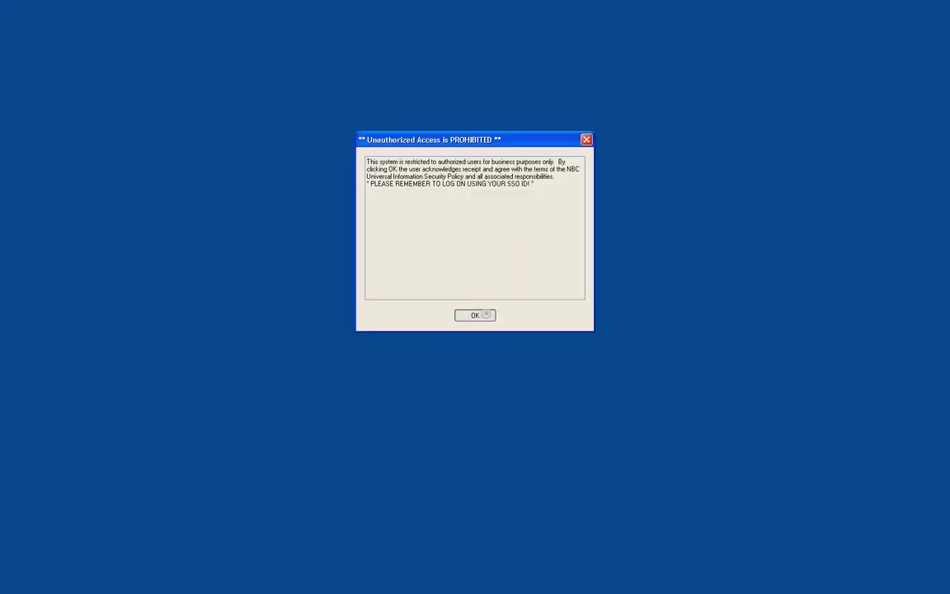
pyautogui.click(486, 315)
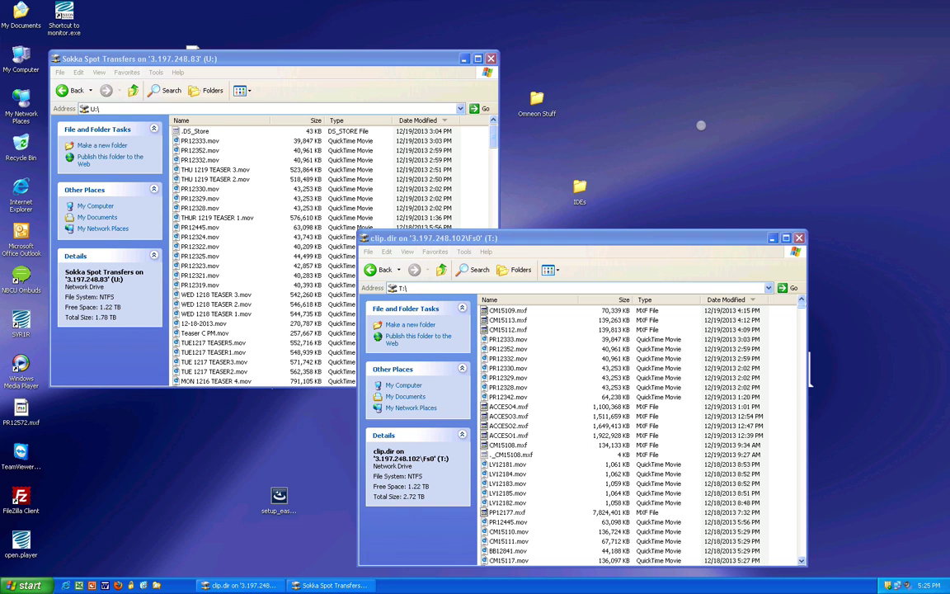
# On the Omneon desktop, close the clip.dir and Sokka Spot Transfers folder windows and dismiss Display Properties without changing its settings.
pyautogui.click(799, 238)
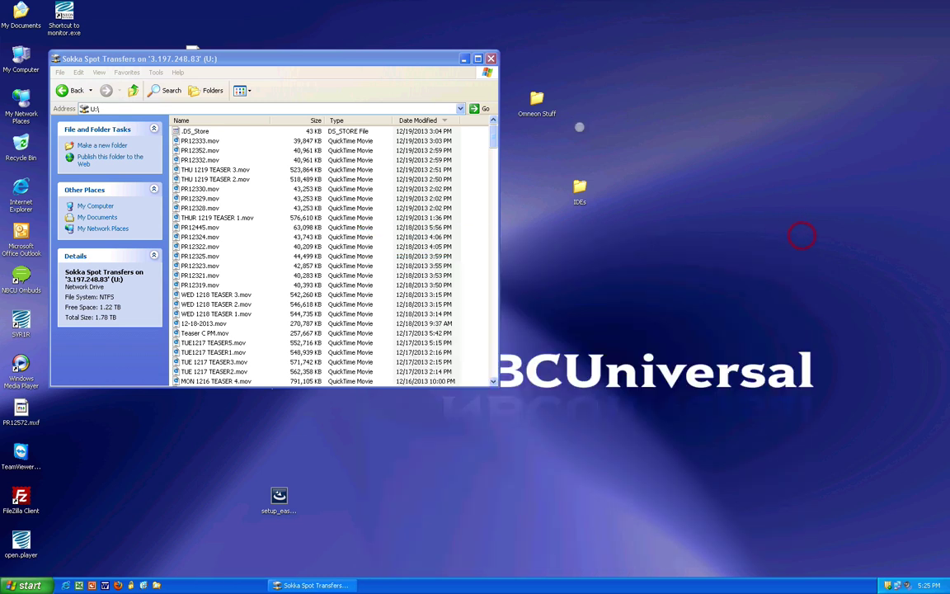
pyautogui.click(491, 58)
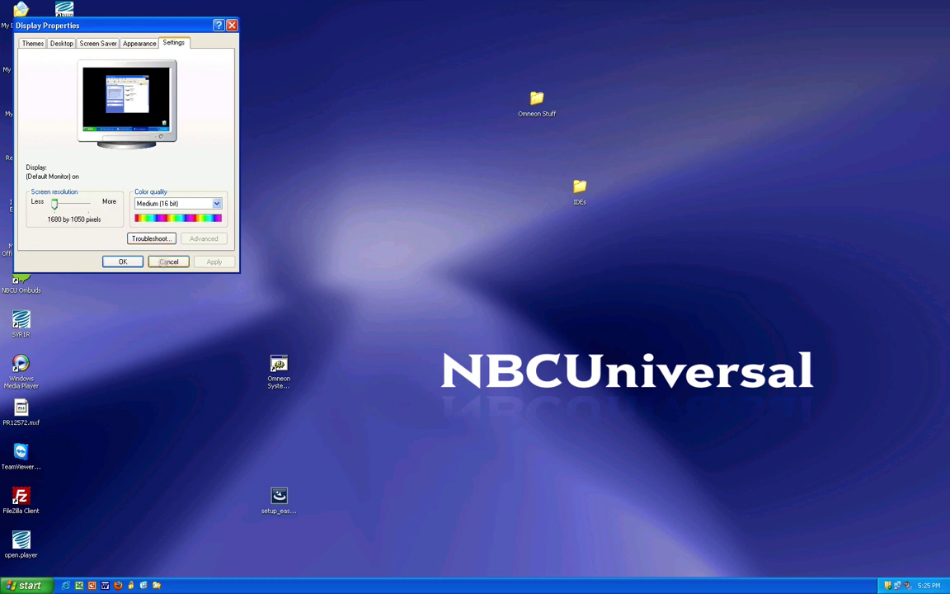
pyautogui.click(168, 262)
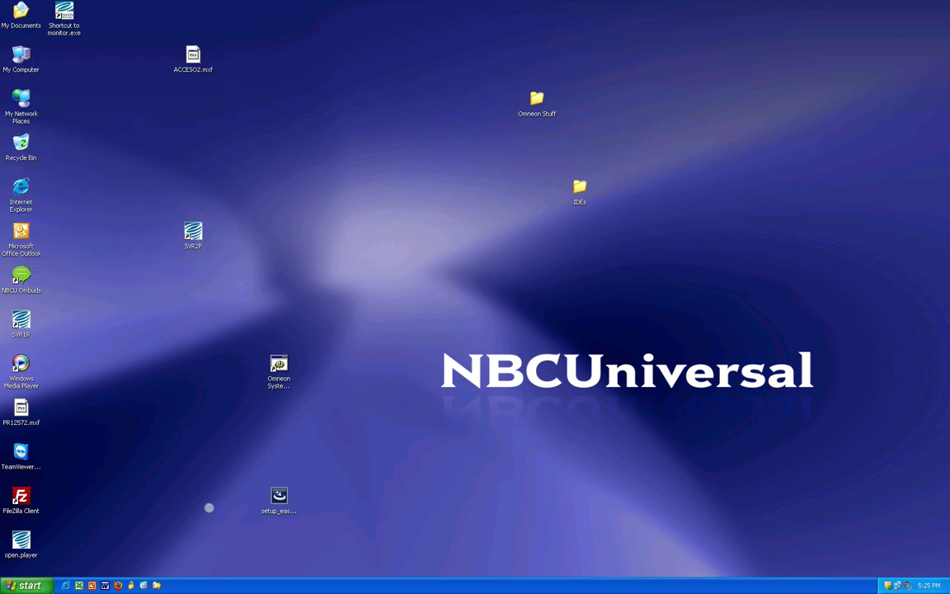
# Disconnect from the Omneon remote session and clear the selection in the list of saved desktops.
pyautogui.click(28, 584)
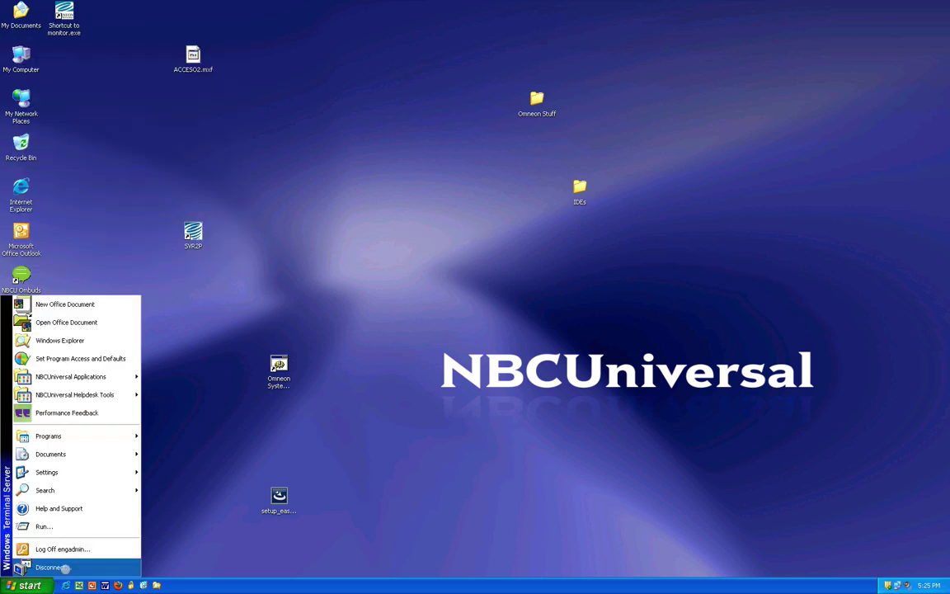
pyautogui.click(65, 568)
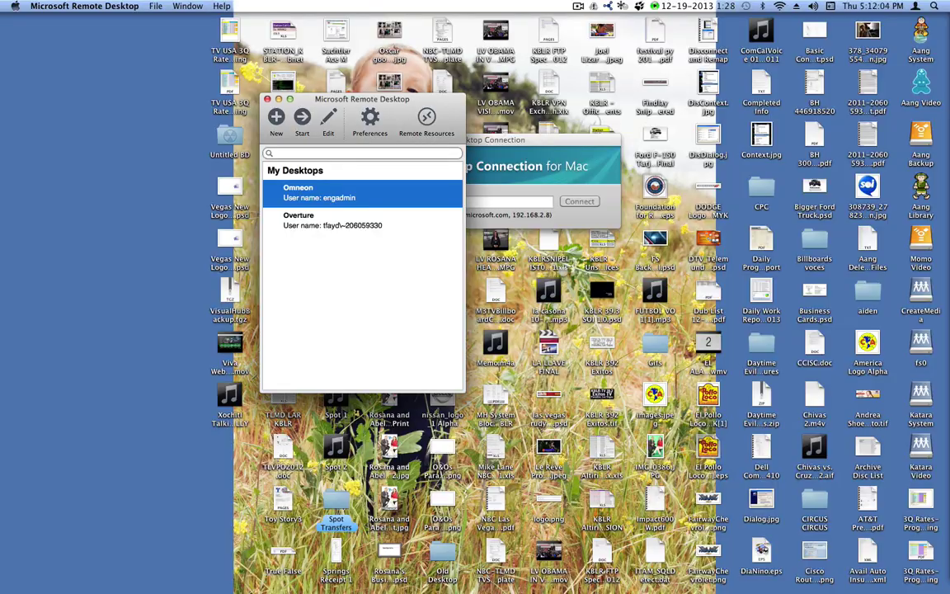
pyautogui.click(344, 290)
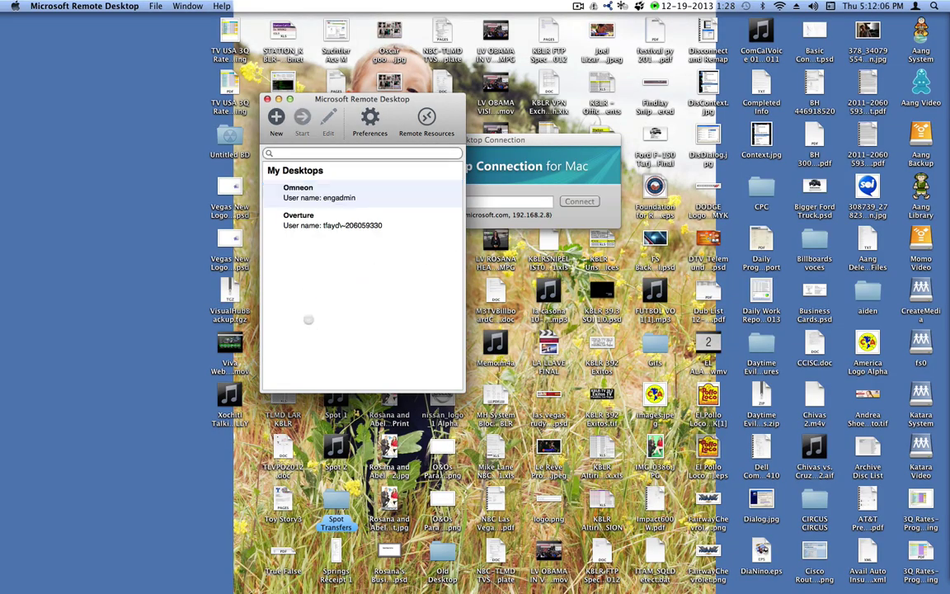
pyautogui.click(105, 6)
pyautogui.moveTo(155, 5)
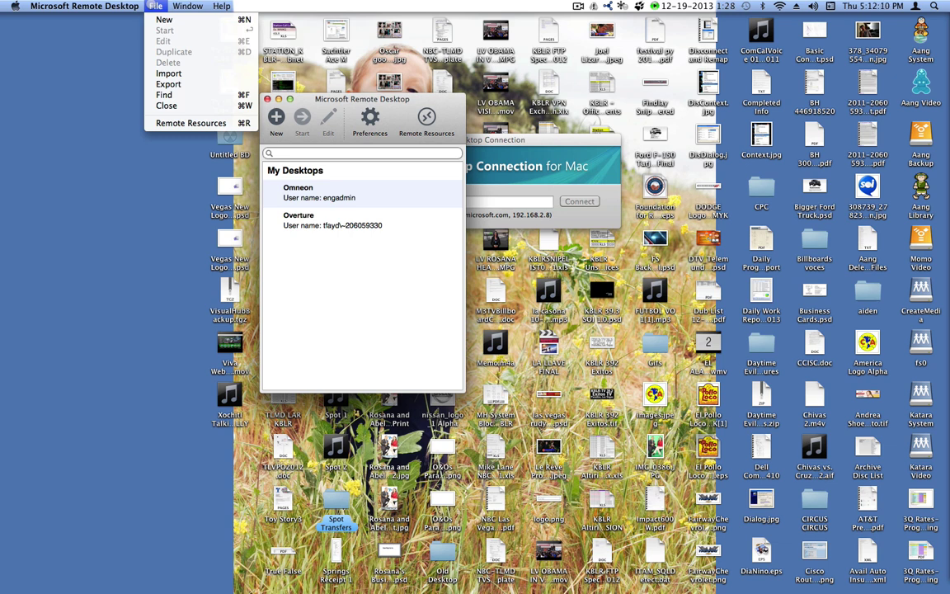
# Review the Gateway and Resolution preferences, highlight 1680x1050 in the resolution list, and close the preferences.
pyautogui.click(370, 118)
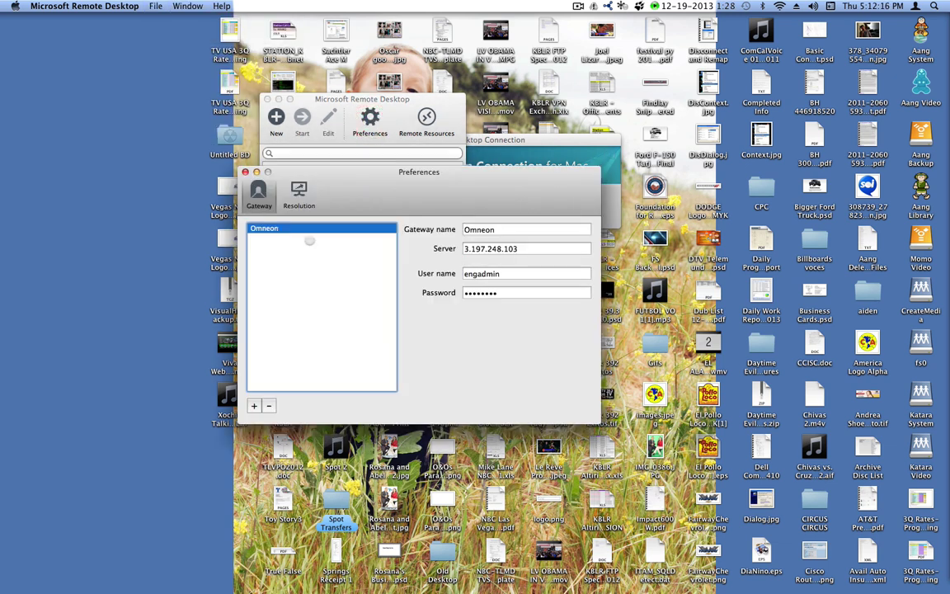
pyautogui.click(298, 194)
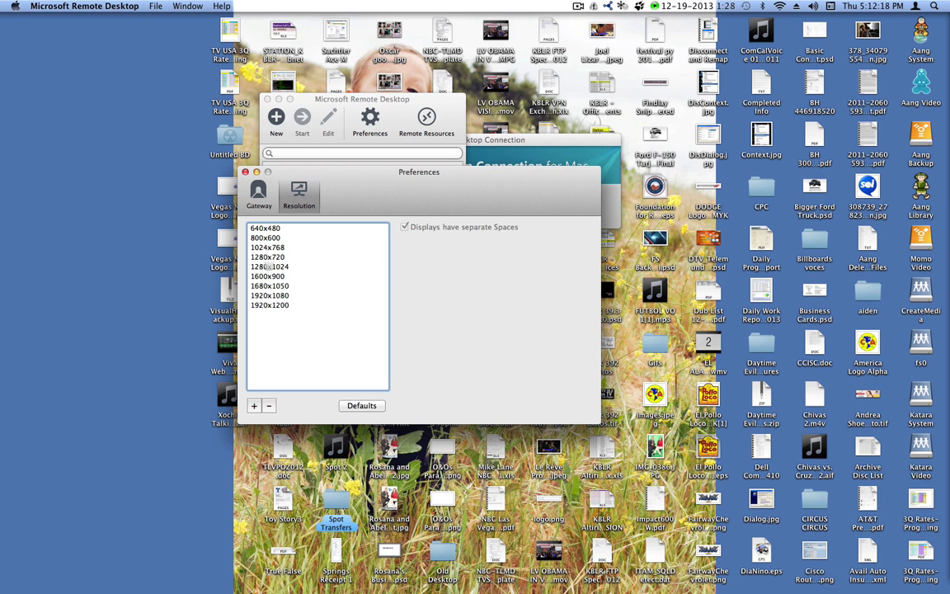
pyautogui.click(277, 286)
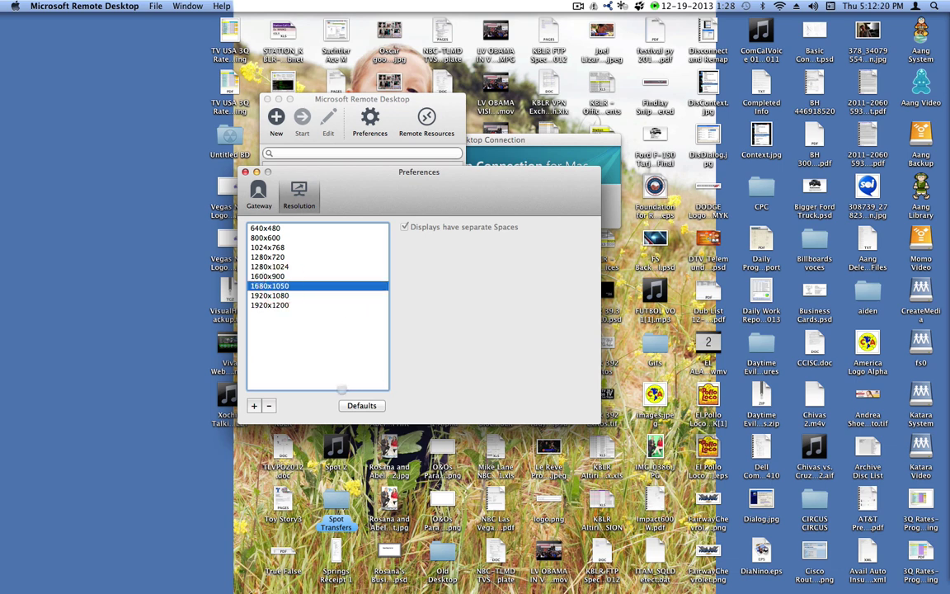
pyautogui.click(257, 191)
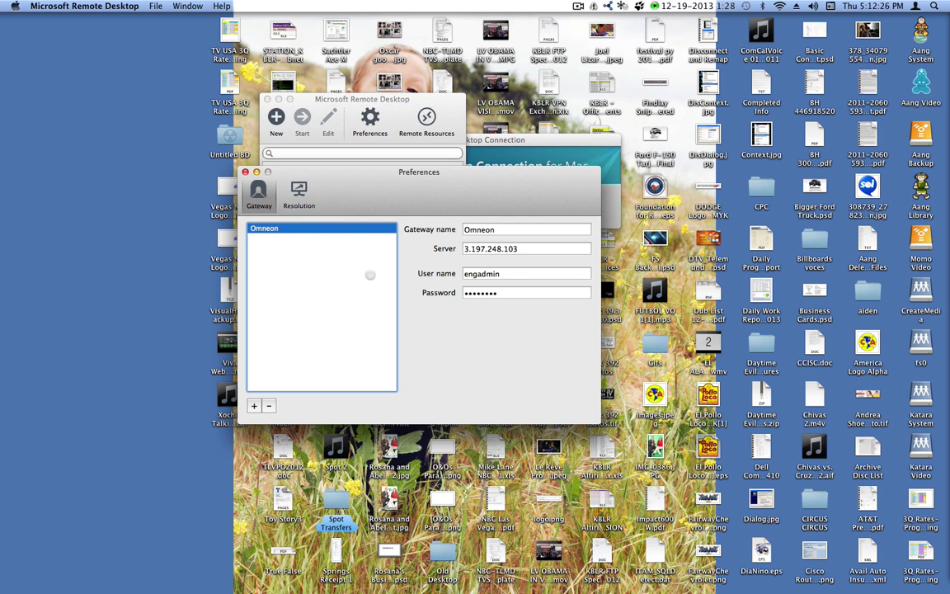
pyautogui.press('super+w')
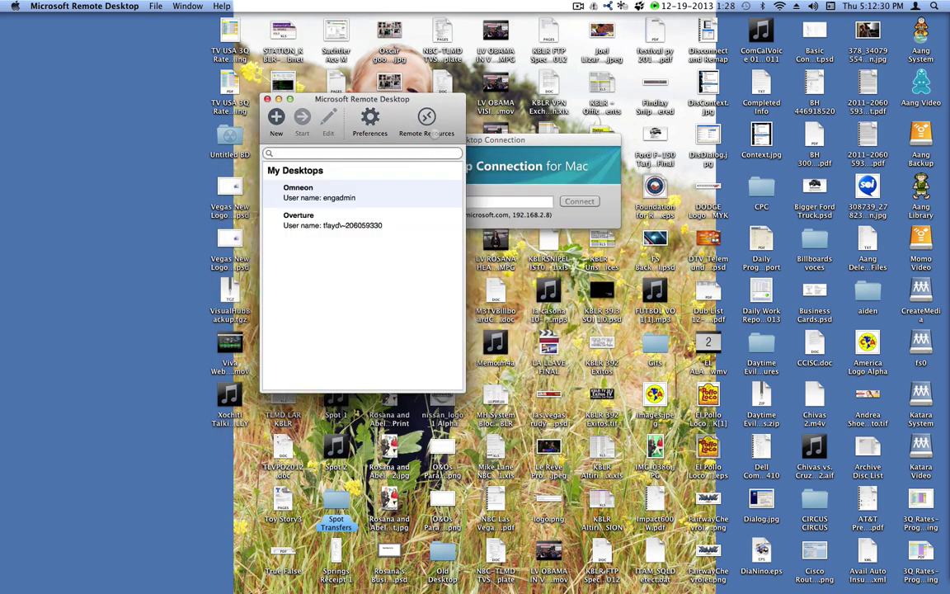
# Display the Remote Resources form and a blank new desktop connection, closing each without entering anything.
pyautogui.click(426, 122)
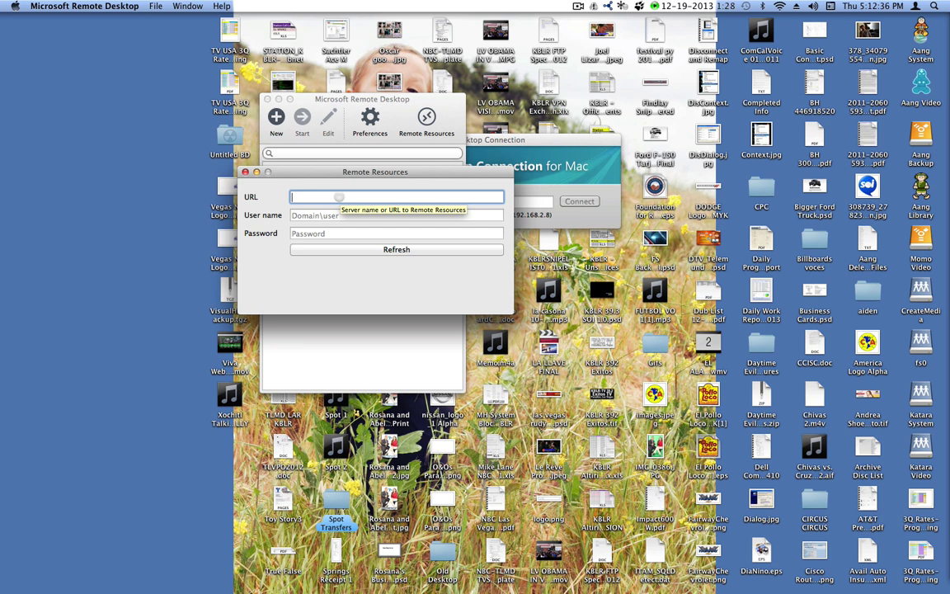
pyautogui.click(245, 171)
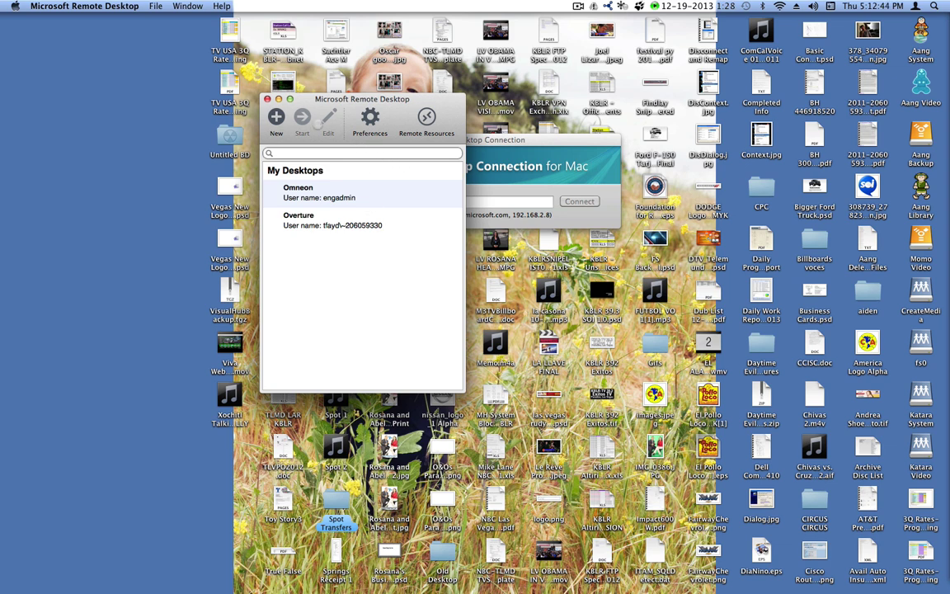
pyautogui.click(275, 116)
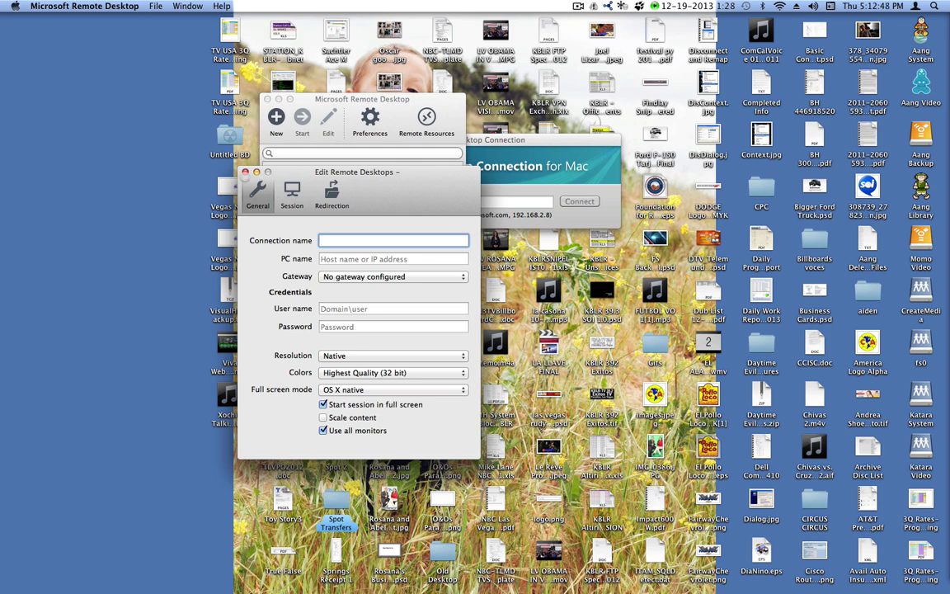
pyautogui.click(245, 171)
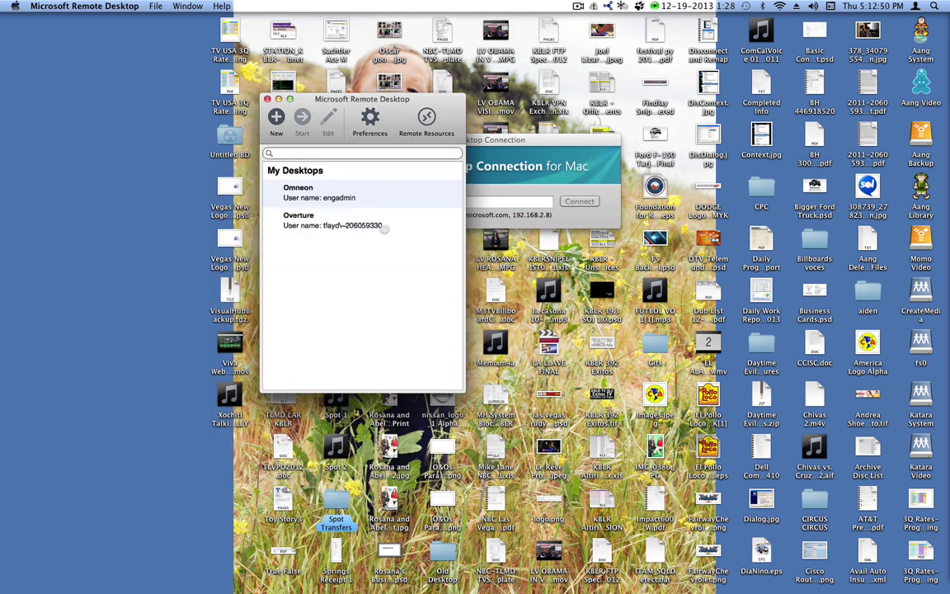
# Quit Microsoft Remote Desktop.
pyautogui.click(99, 4)
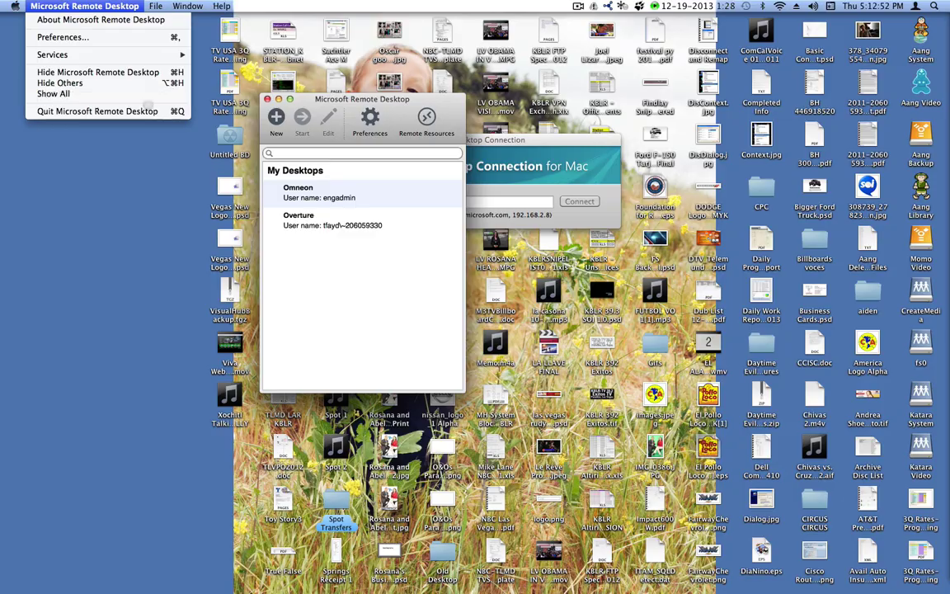